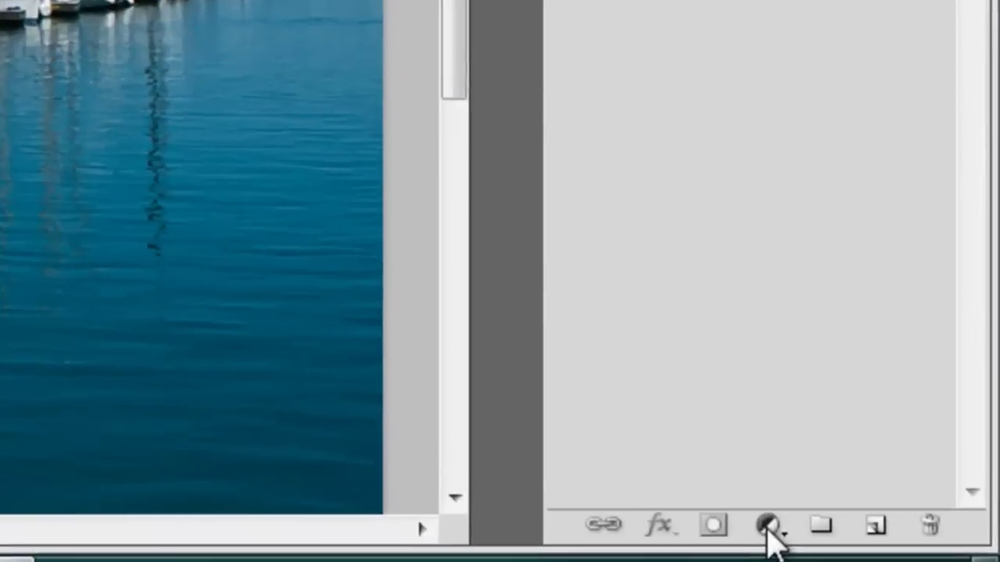
- Open the new fill or adjustment layer list at the bottom of the Layers panel
click(754, 525)
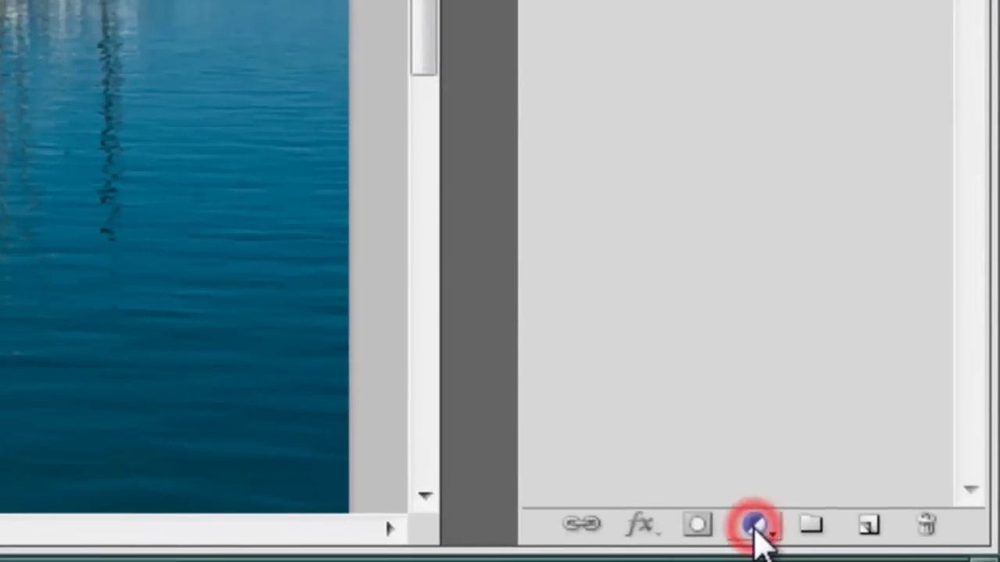
click(520, 336)
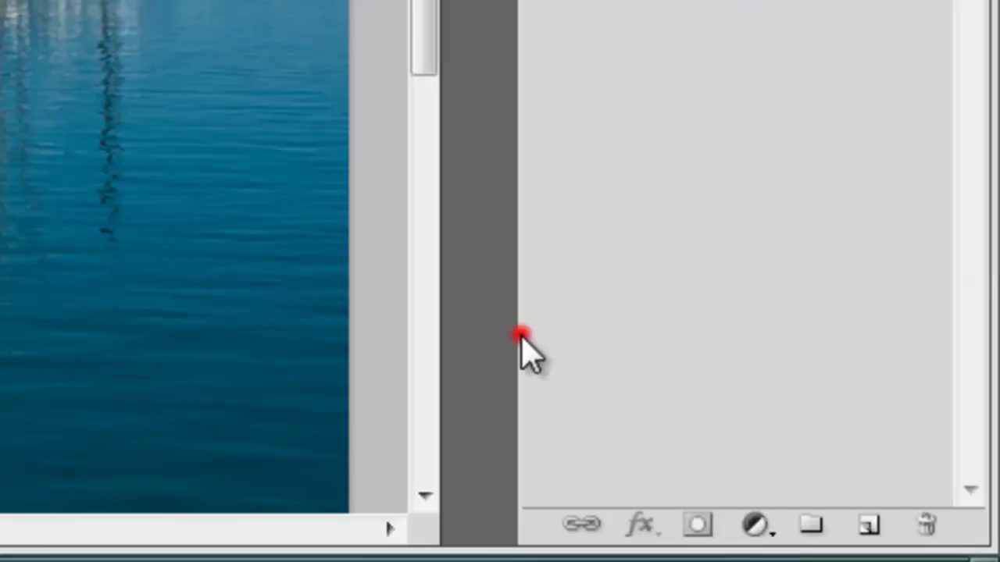
click(757, 525)
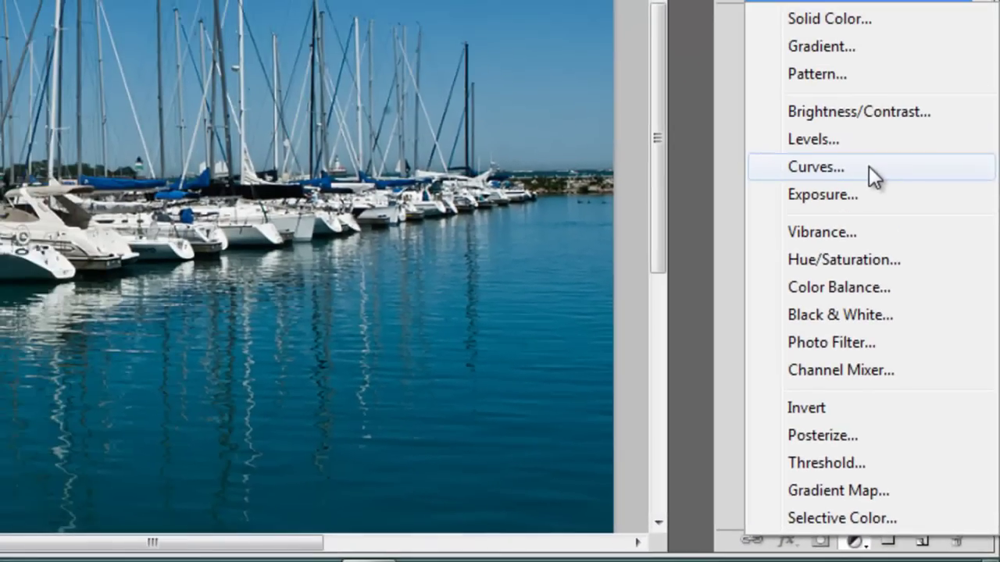
- Add a Curves adjustment layer and switch its curve to the Blue channel
click(868, 165)
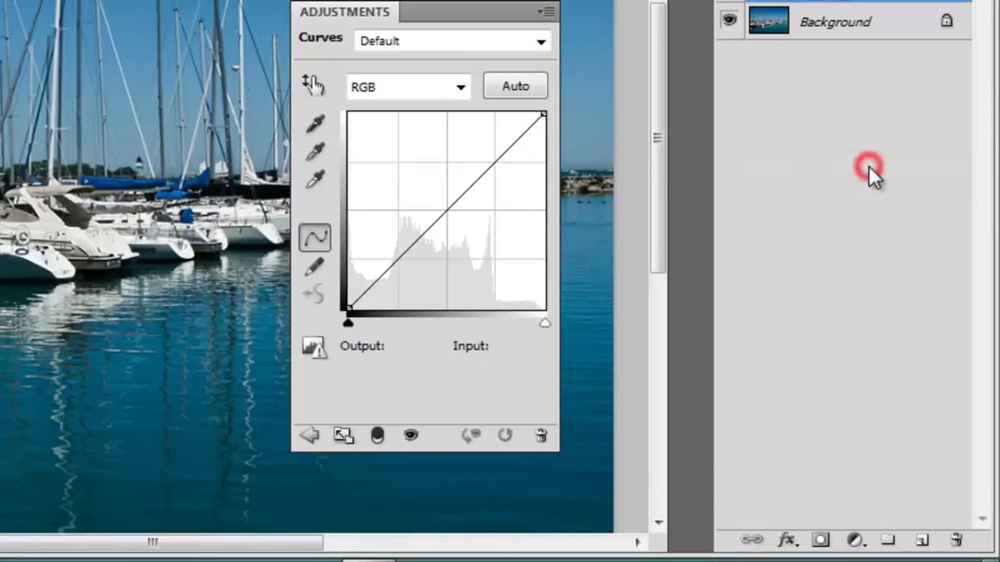
click(433, 86)
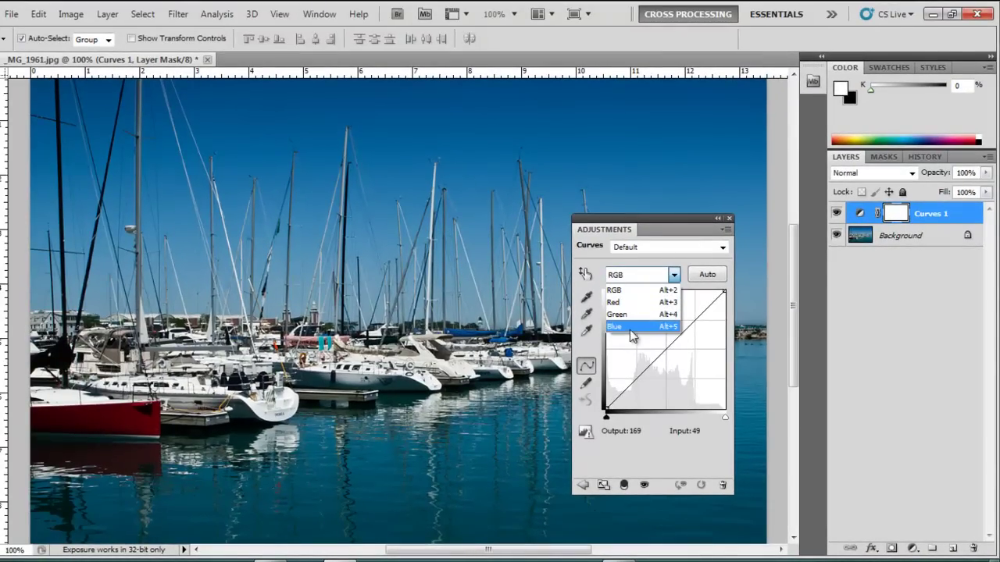
click(631, 327)
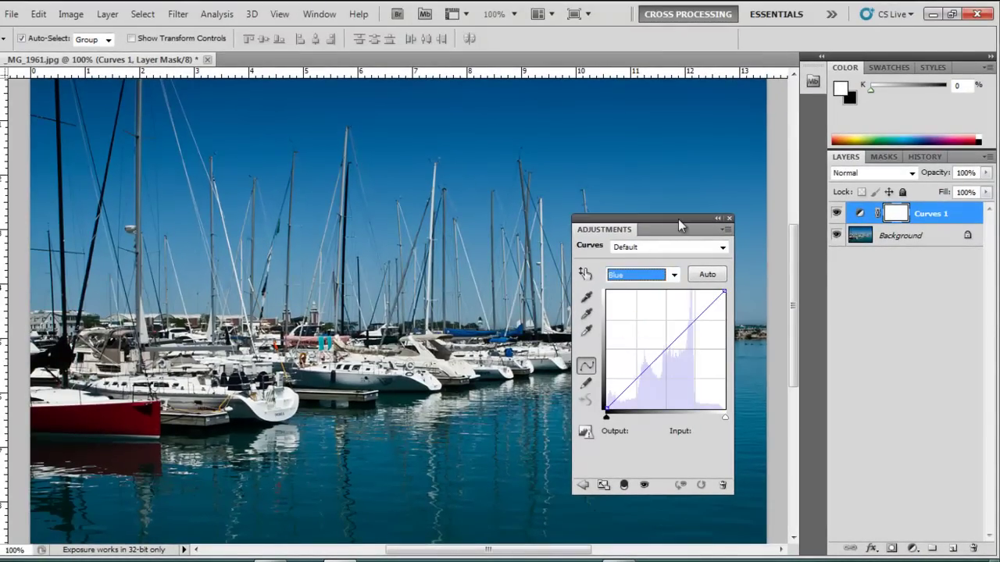
drag(679, 219, 439, 204)
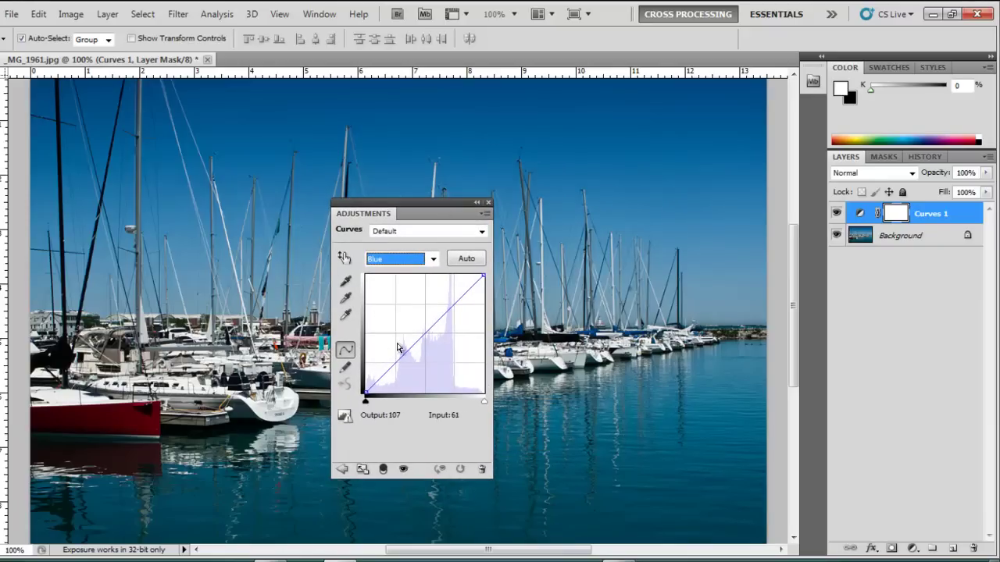
- Anchor the Blue curve's midpoint, trying shadow and highlight points before removing them
click(427, 332)
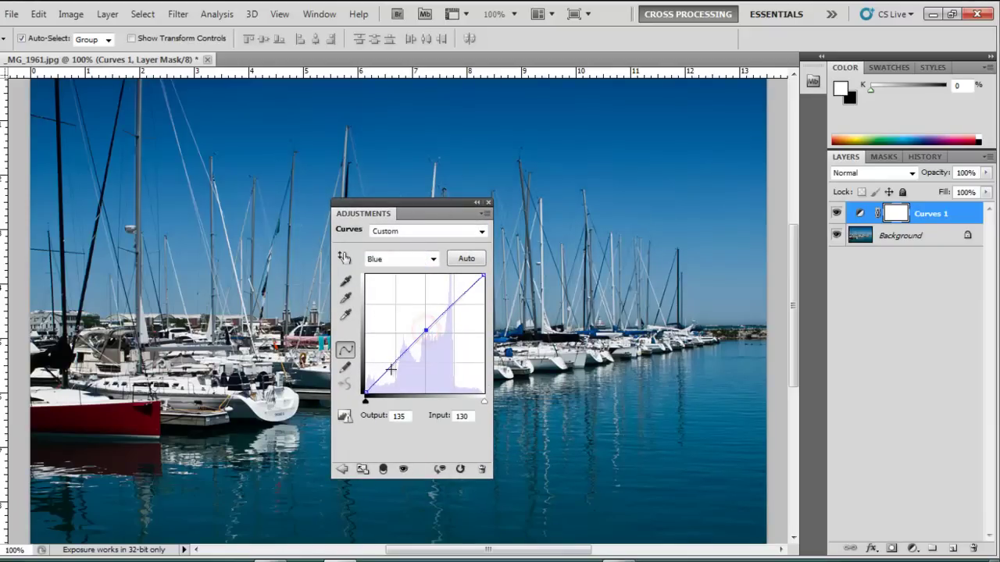
drag(386, 372, 387, 377)
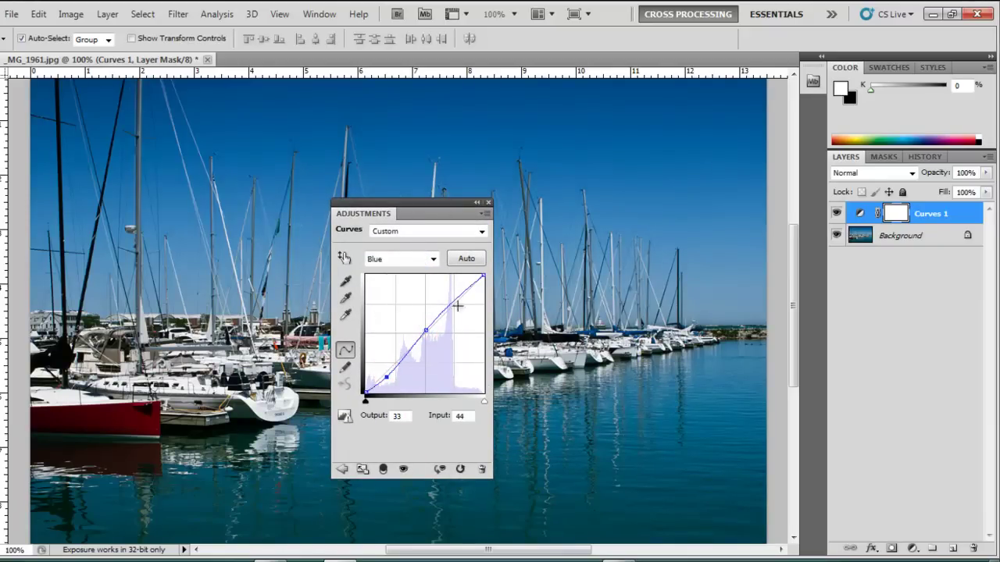
drag(463, 294, 460, 288)
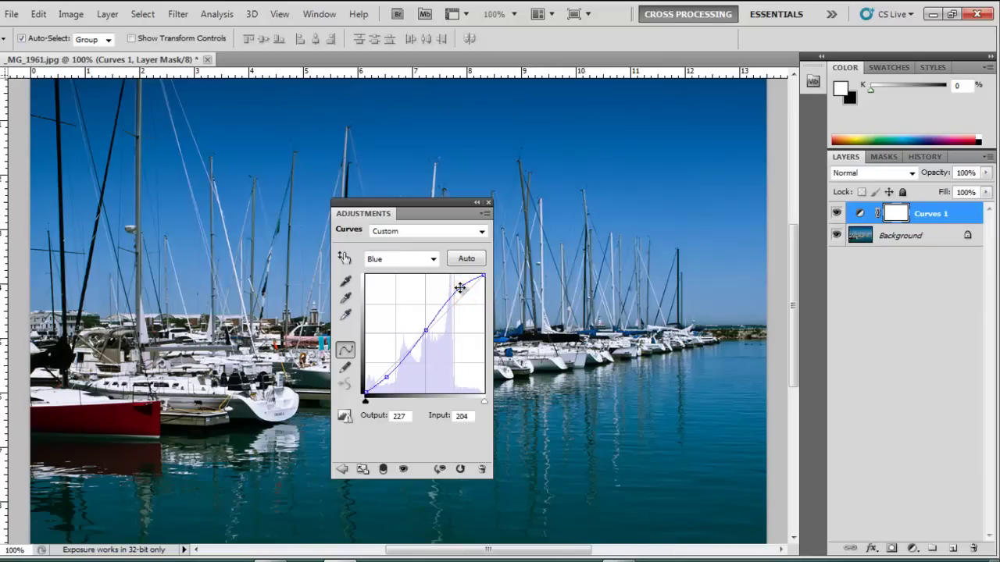
ctrl+click(458, 288)
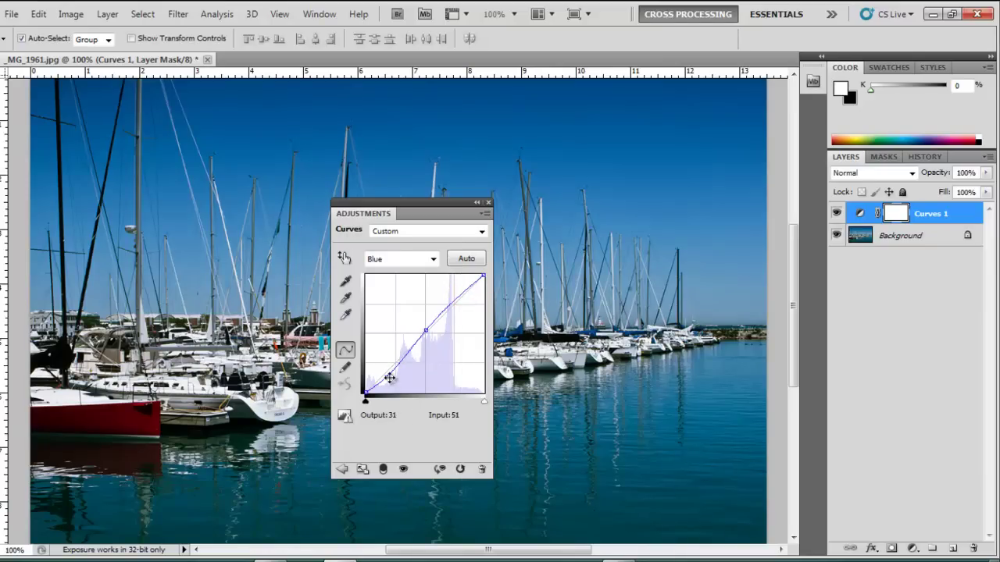
ctrl+click(387, 377)
drag(437, 200, 683, 192)
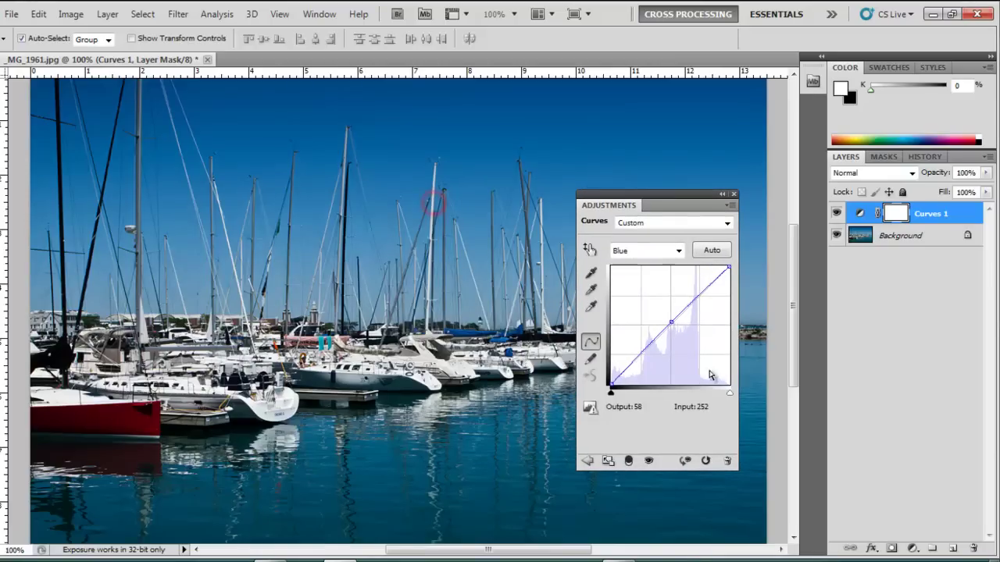
- Lower the Blue midtones and shadows and add a slightly lowered highlight point
mouse_move(669, 323)
mouse_down()
mouse_move(665, 348)
mouse_move(662, 340)
mouse_up()
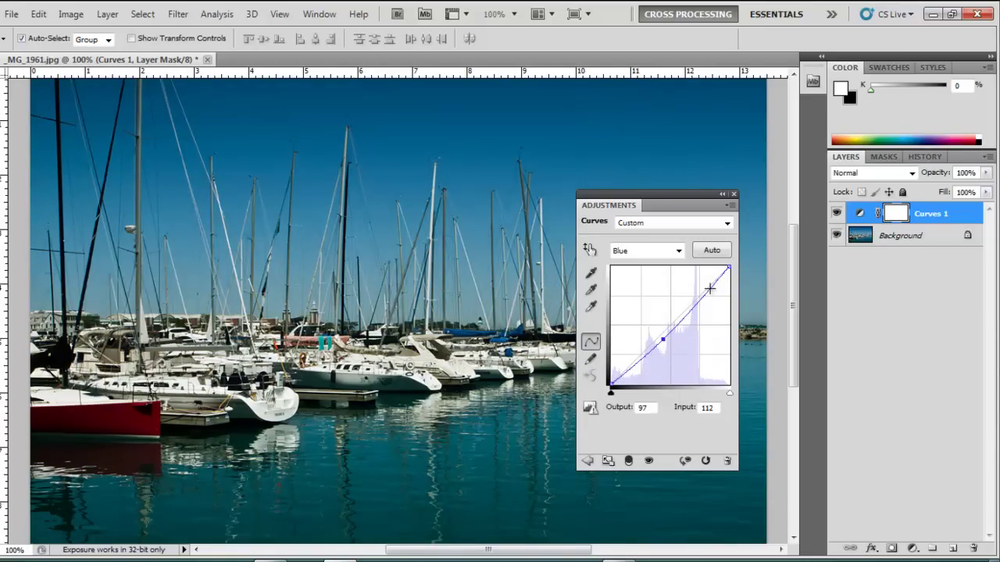
click(710, 289)
drag(710, 289, 711, 299)
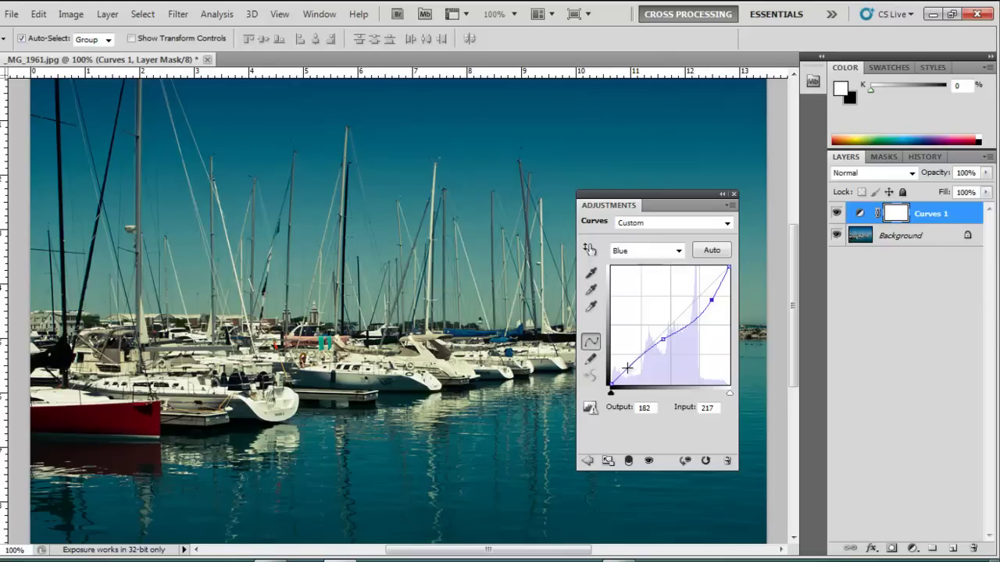
drag(628, 367, 625, 370)
drag(662, 339, 665, 347)
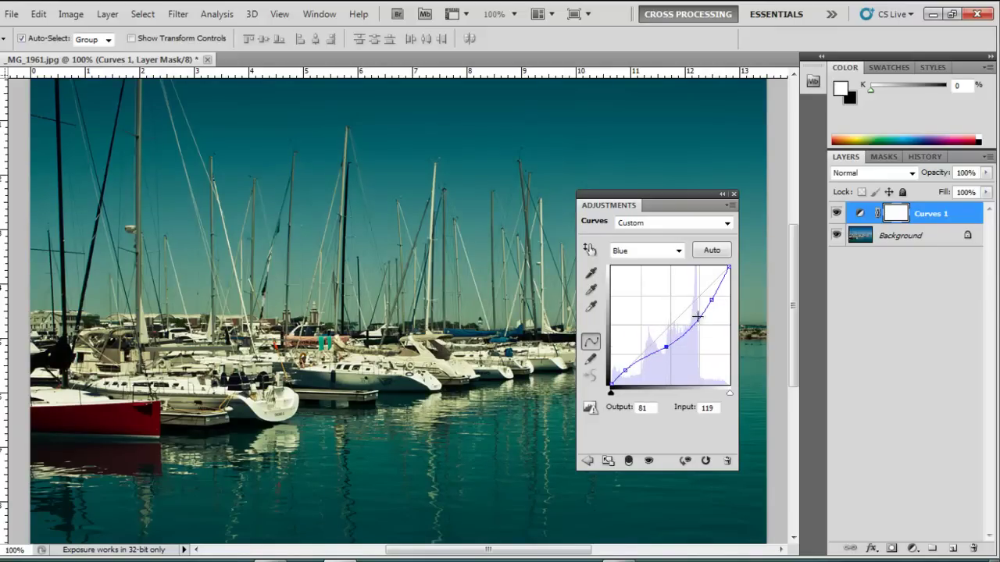
drag(711, 299, 712, 298)
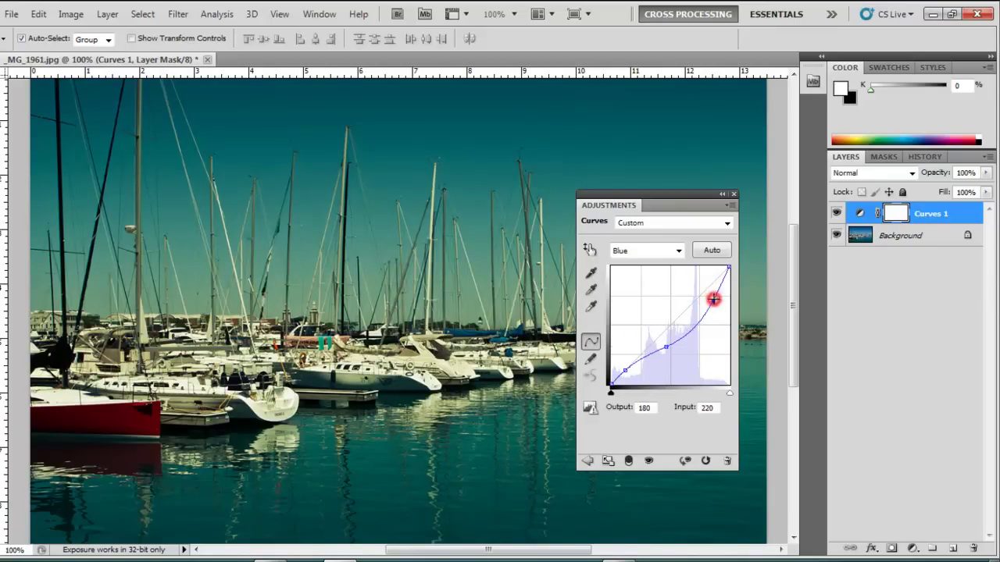
- Switch Curves 1 to the Red channel, lift its upper tones, then close the panel
click(662, 250)
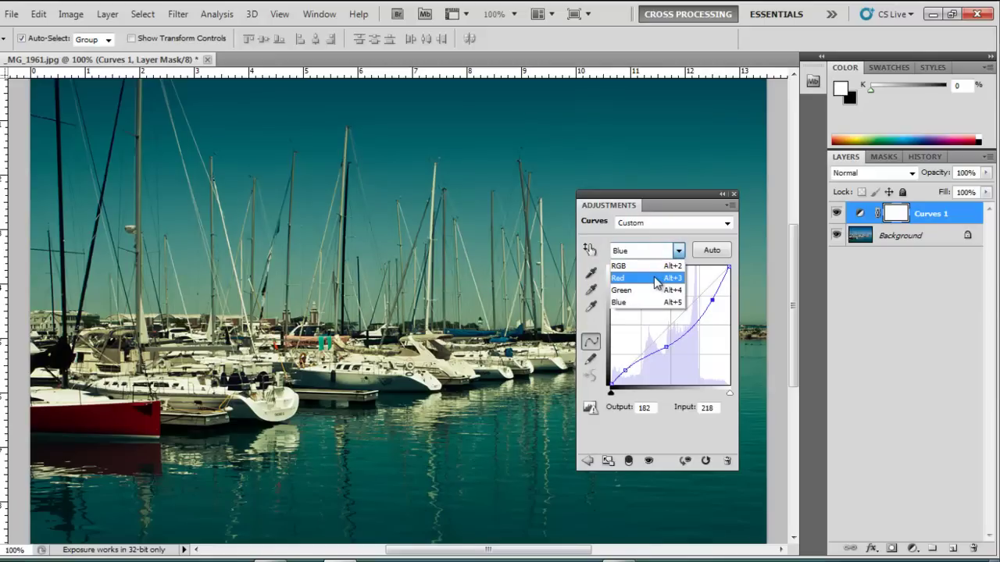
click(655, 279)
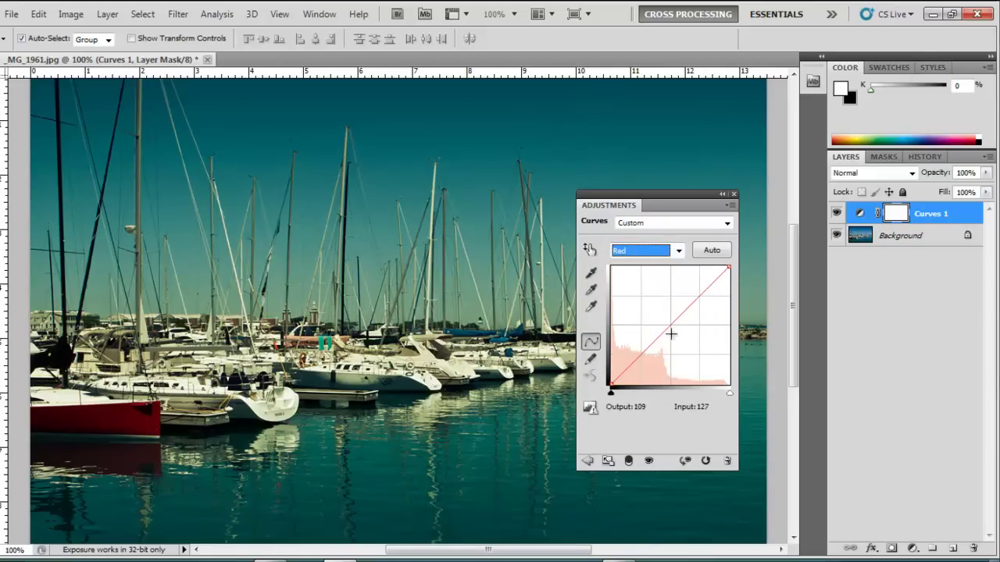
drag(670, 330, 666, 334)
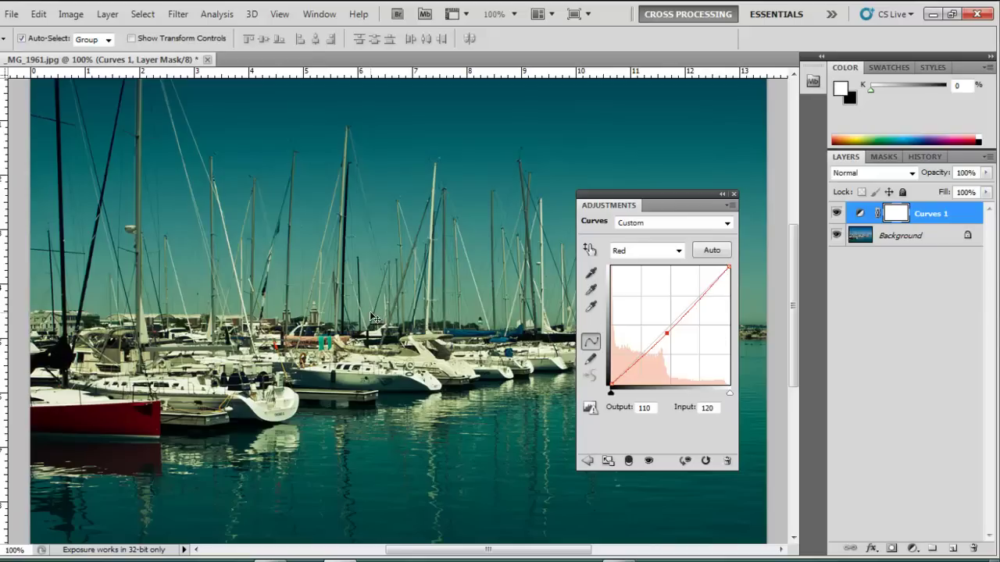
drag(709, 290, 698, 280)
drag(663, 335, 661, 331)
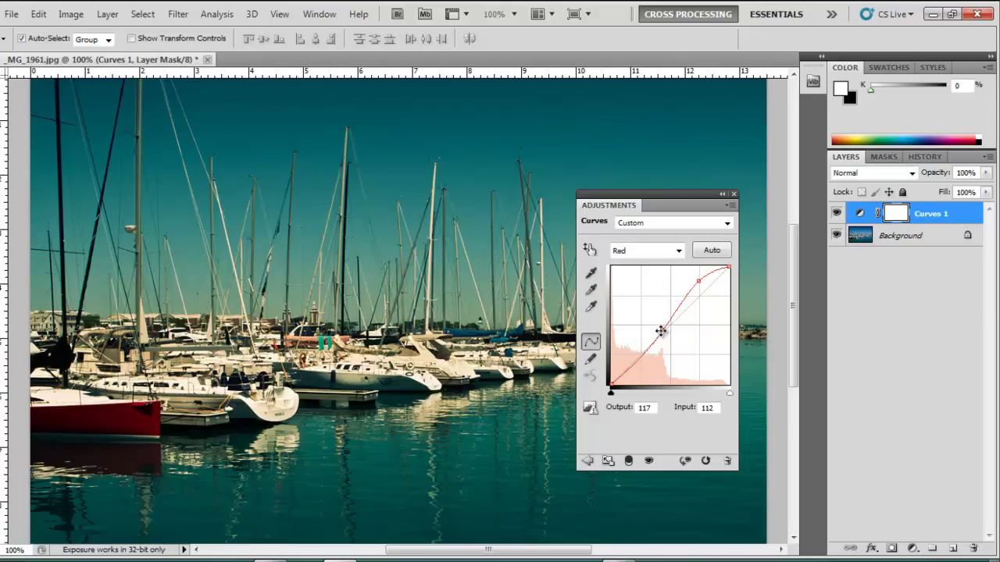
click(734, 194)
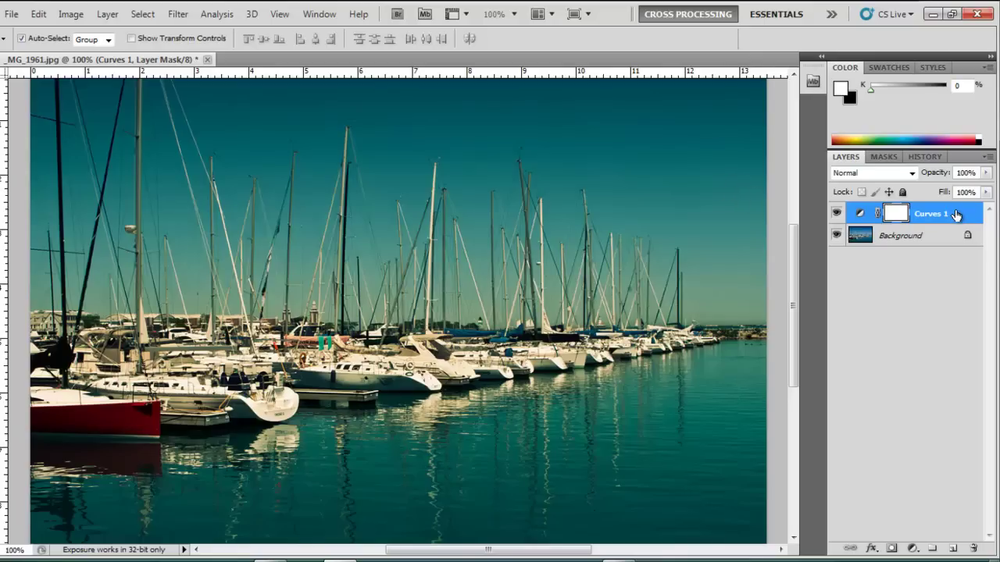
- Duplicate Curves 1 as Curves 1 copy and set its opacity to 46%
drag(956, 215, 929, 546)
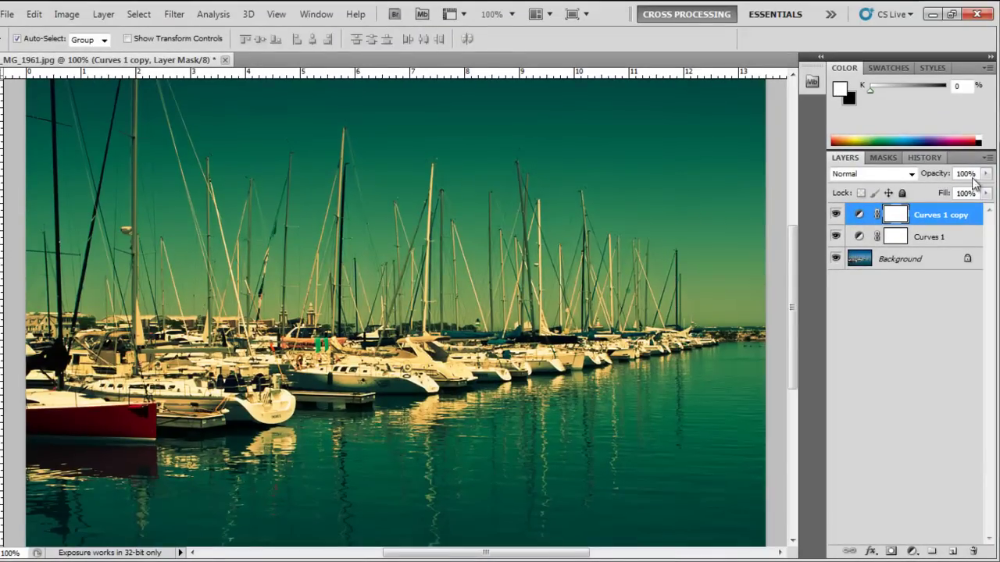
click(986, 173)
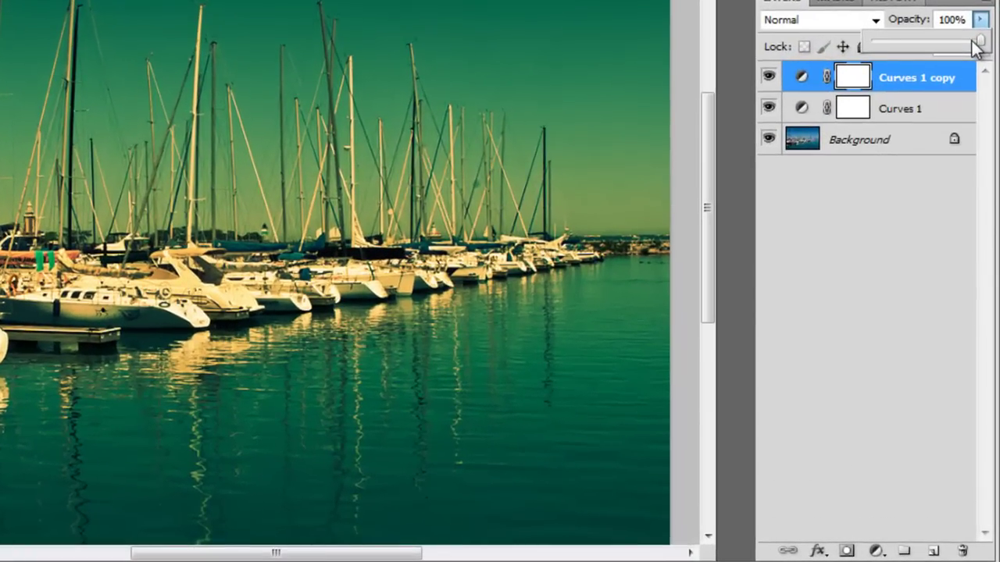
drag(976, 42, 922, 44)
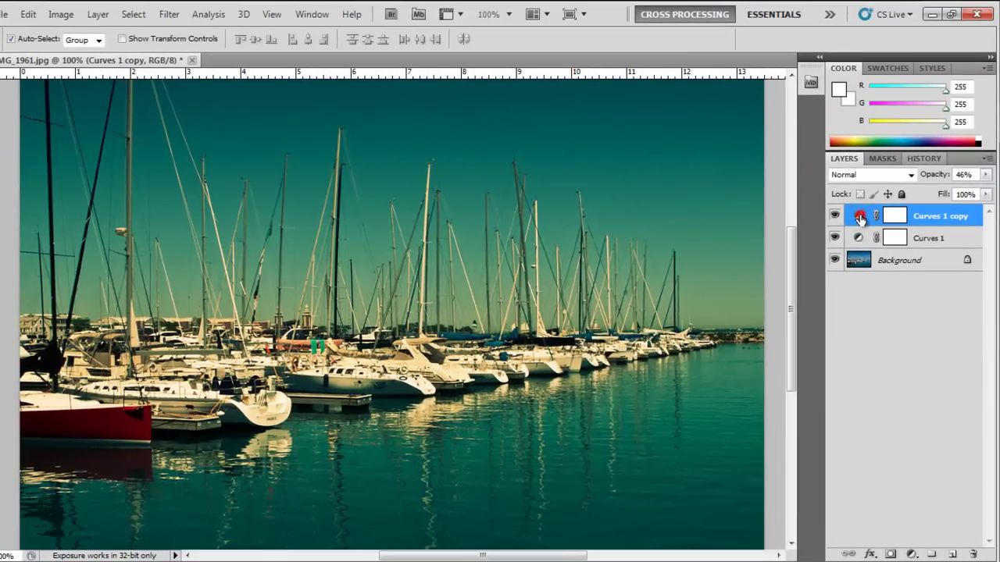
- On Curves 1 copy, raise the Red midtones and set the upper point to input 199, output 208
click(801, 77)
click(661, 255)
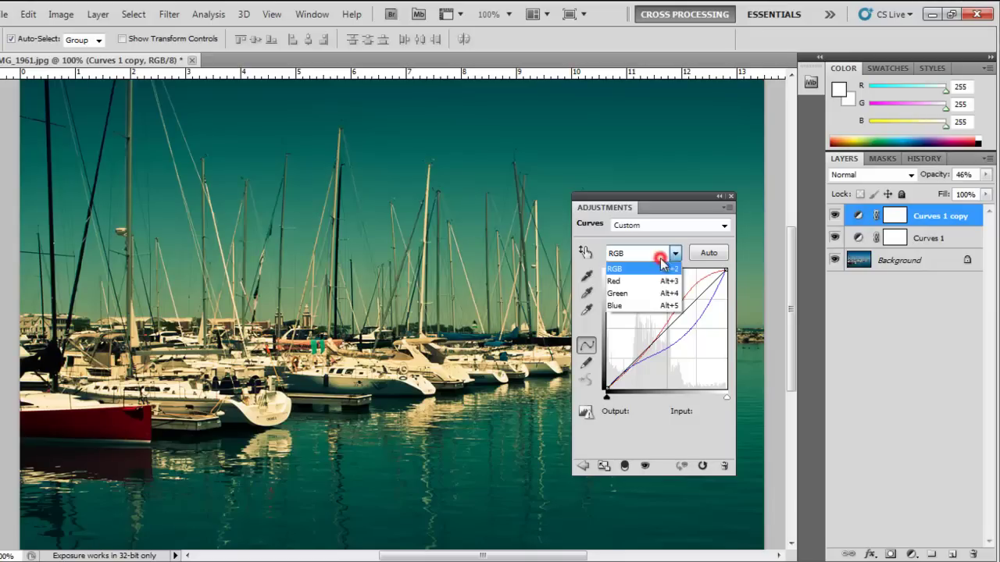
click(657, 279)
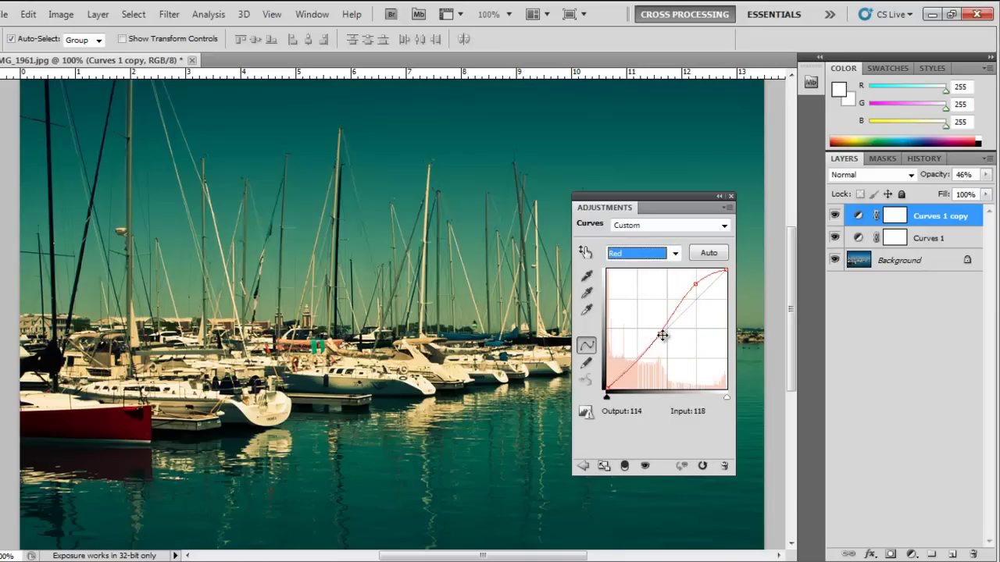
drag(663, 335, 653, 331)
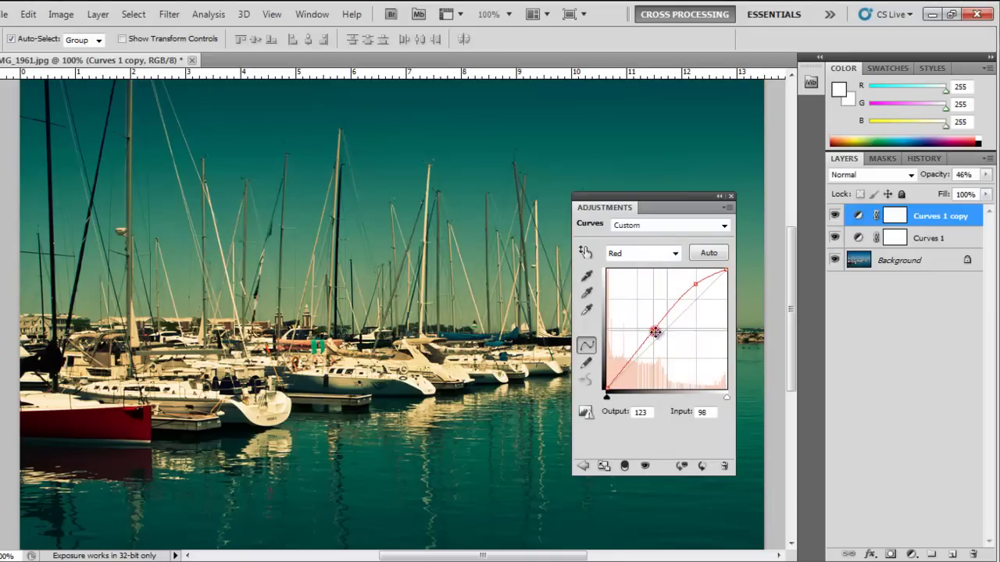
drag(696, 285, 700, 292)
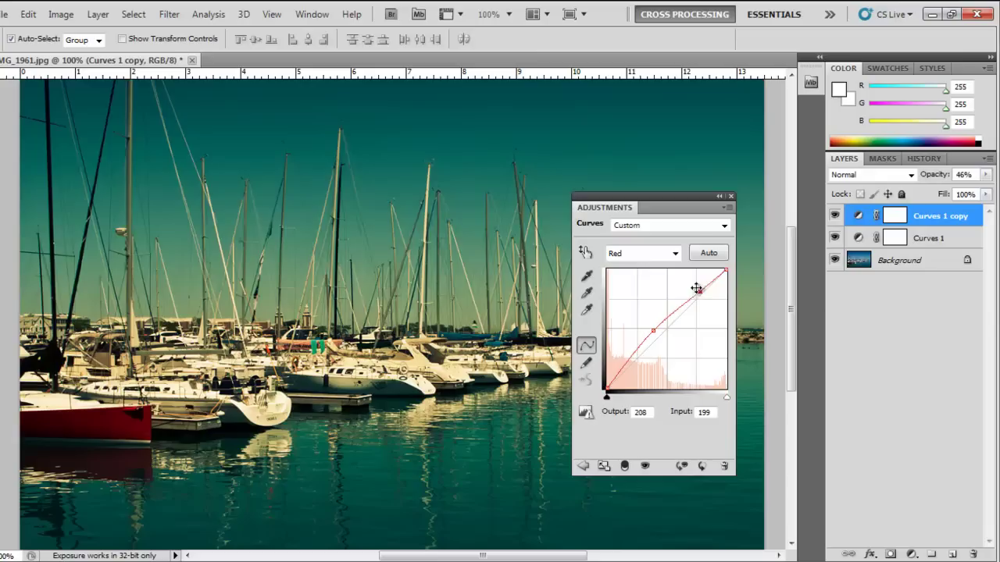
- Bend the Green curve into an S by pulling its shadows down, then close the panel
click(655, 253)
click(652, 291)
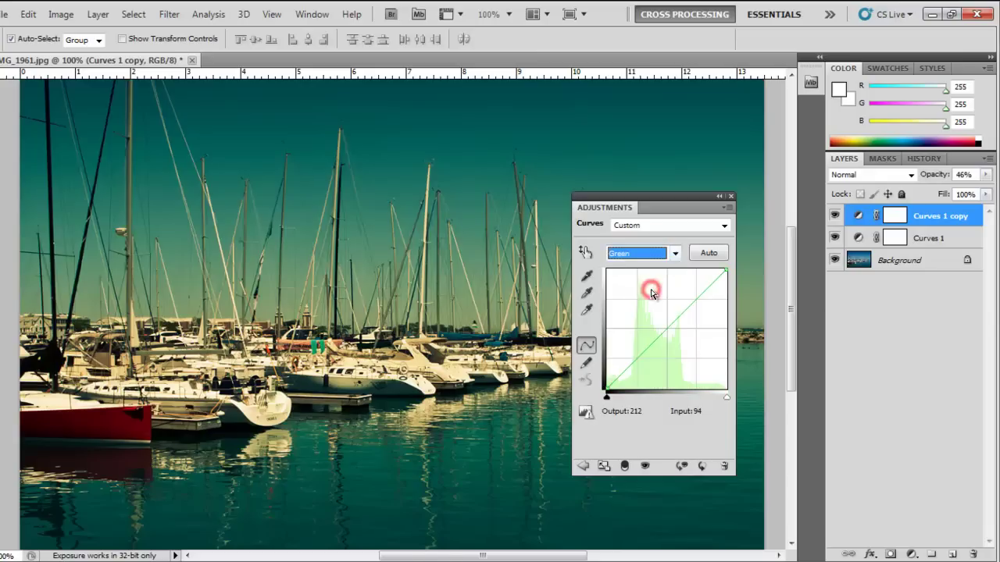
click(662, 330)
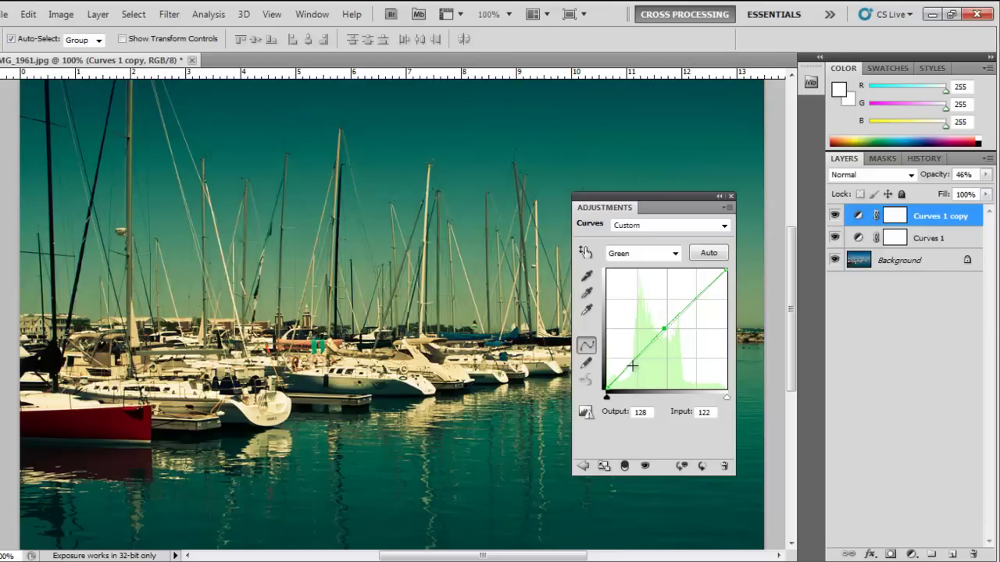
drag(630, 364, 639, 371)
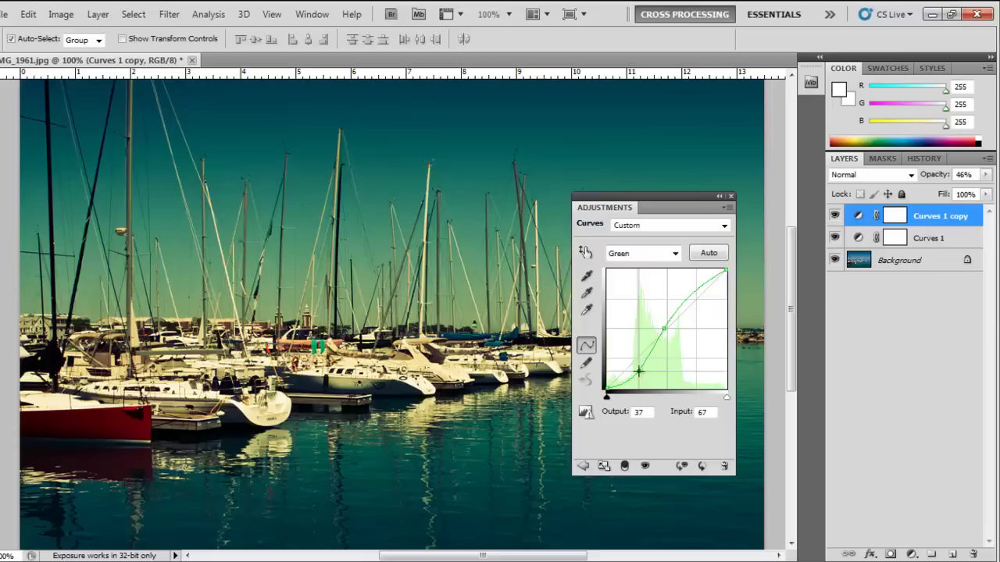
click(731, 196)
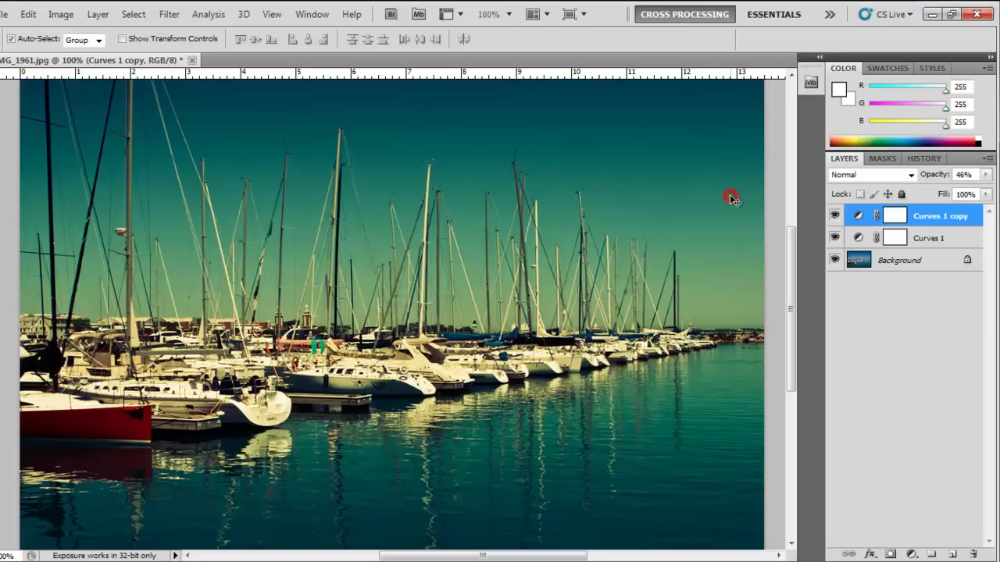
- Add a Selective Color layer and adjust its Blacks: Black -10, Magenta +13, Yellow +4
click(911, 554)
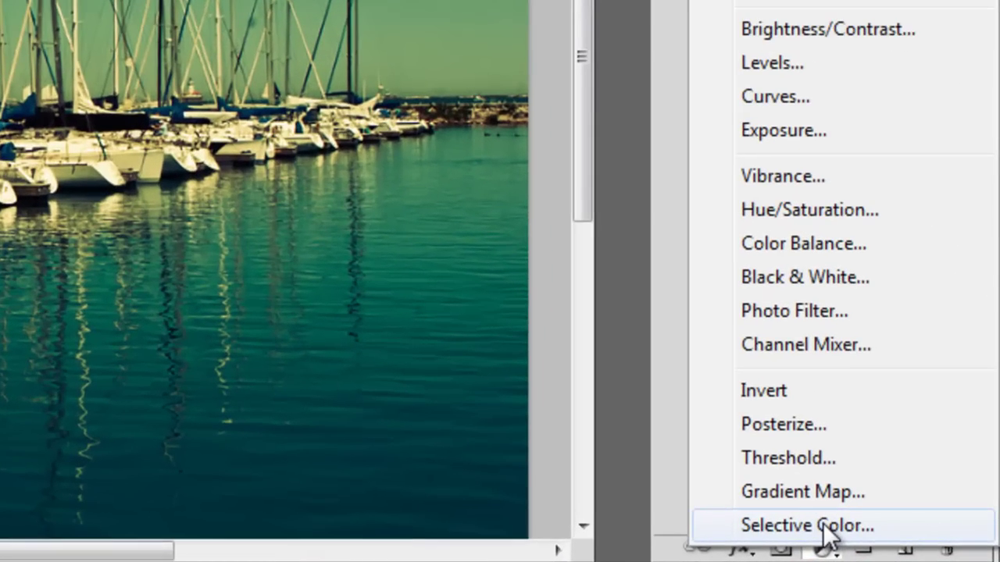
click(820, 530)
click(663, 260)
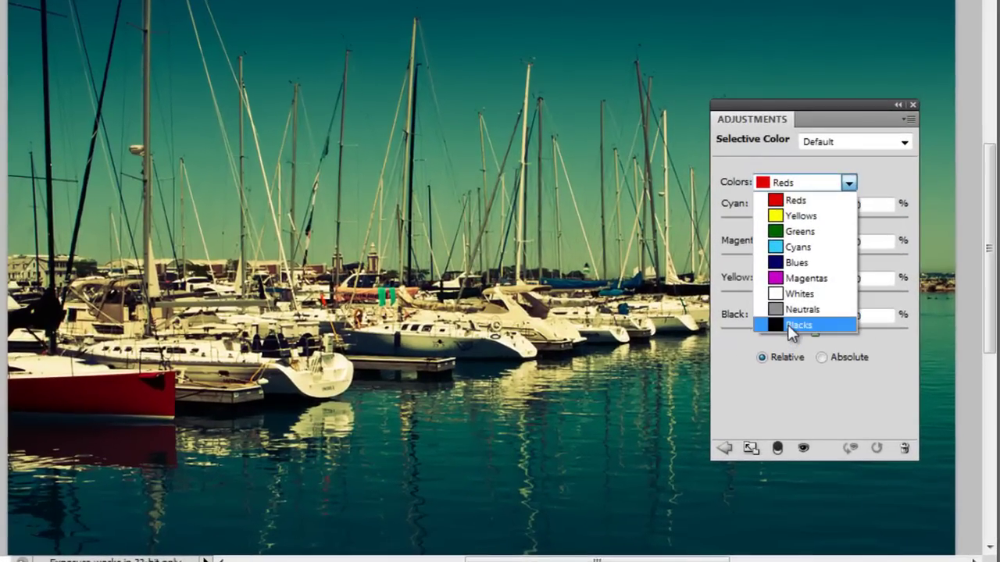
click(787, 325)
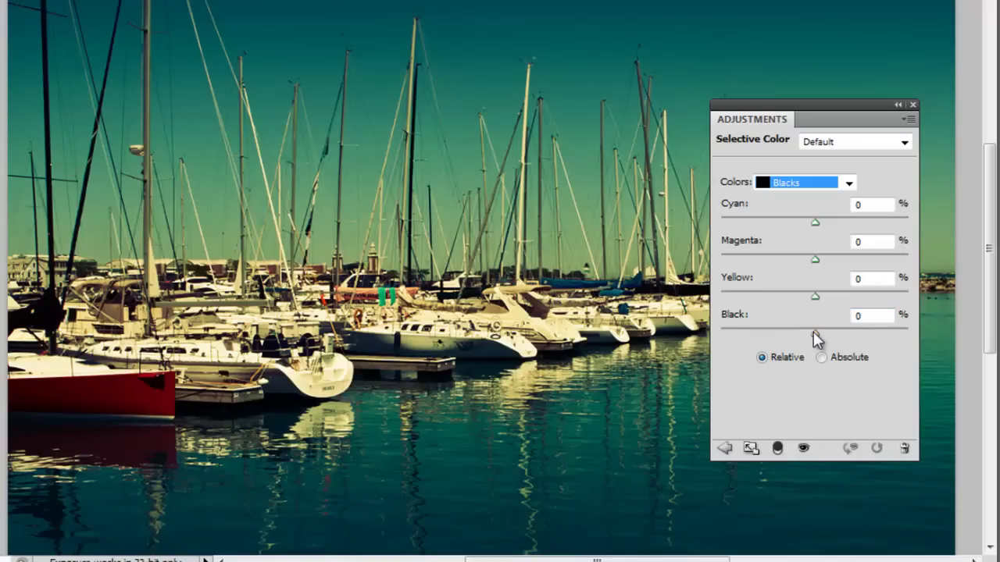
mouse_move(814, 334)
mouse_down()
mouse_move(716, 330)
mouse_move(805, 342)
mouse_up()
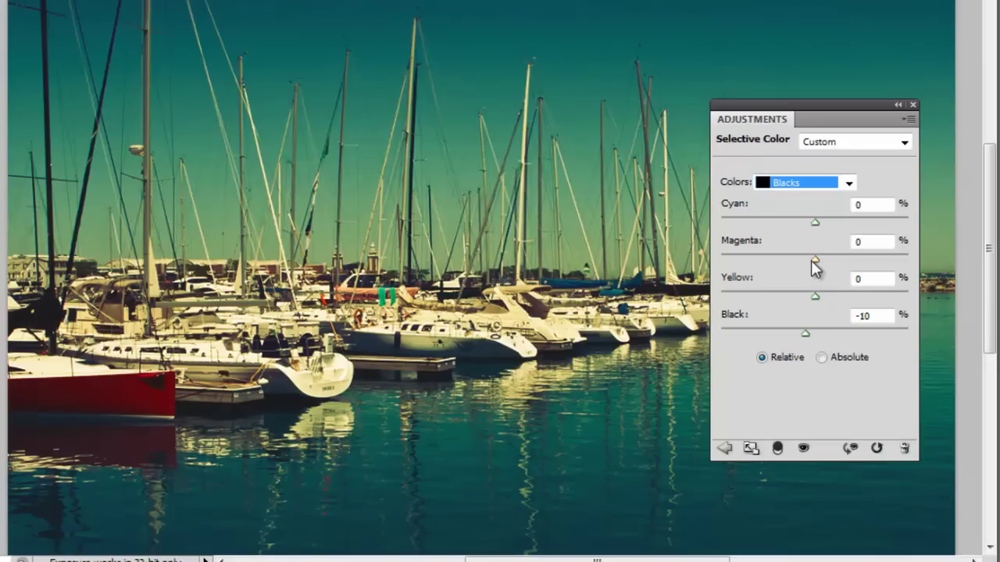
mouse_move(814, 261)
mouse_down()
mouse_move(806, 261)
mouse_move(827, 262)
mouse_up()
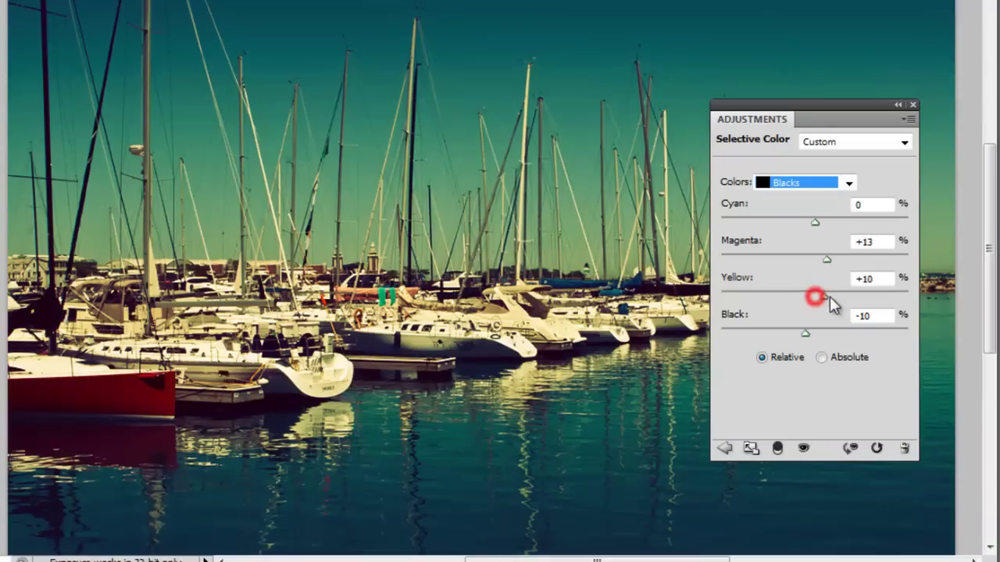
drag(831, 299, 818, 299)
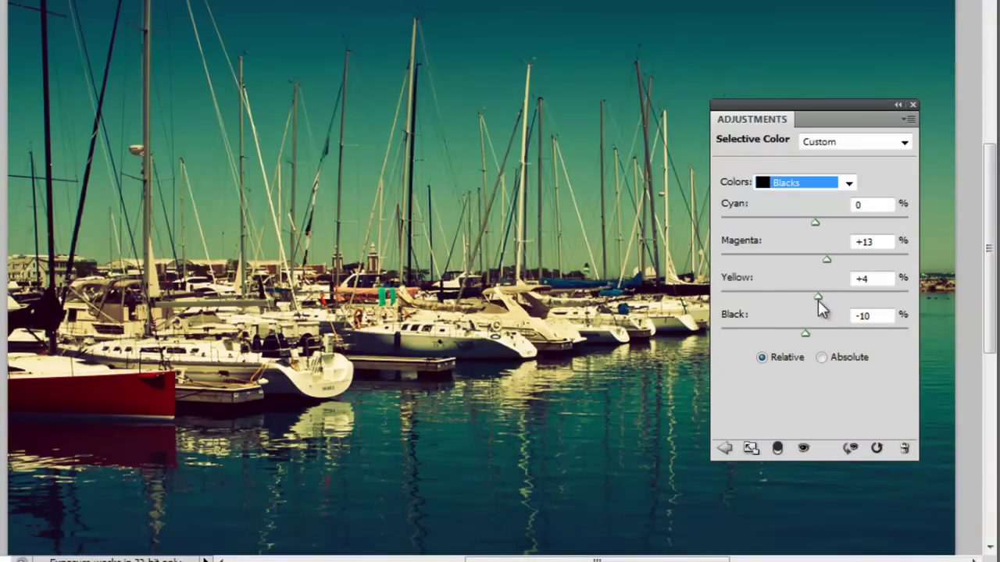
click(912, 105)
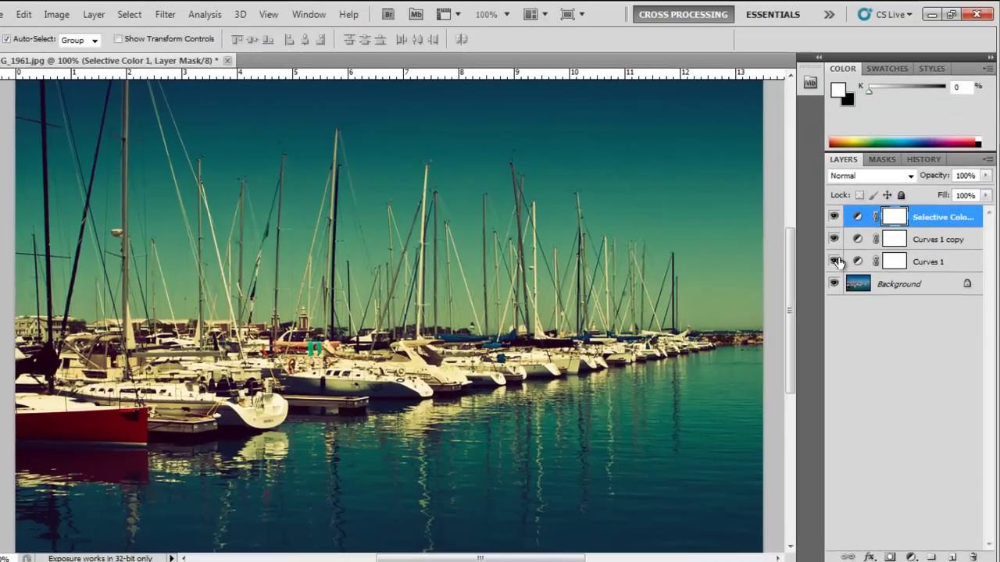
alt+click(838, 282)
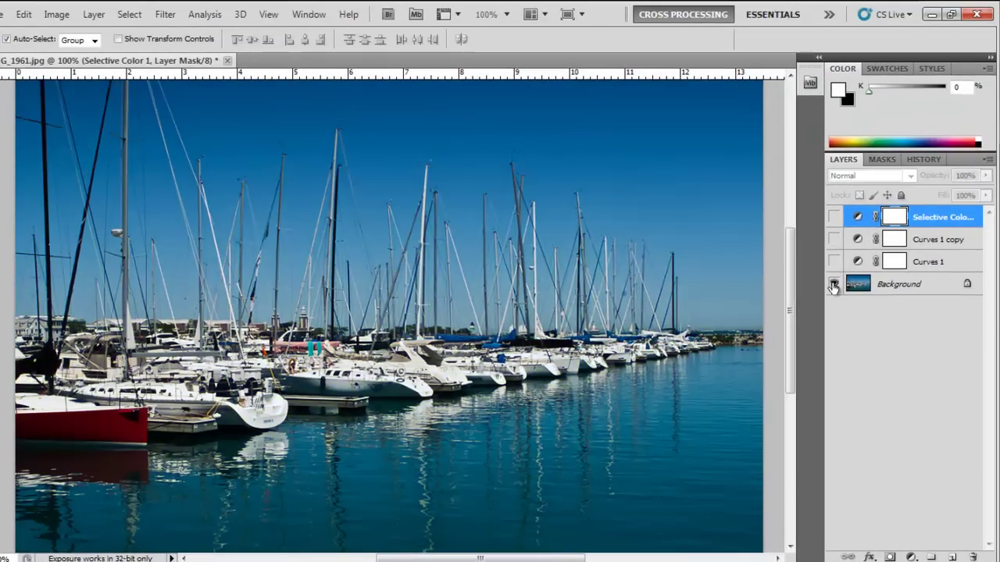
alt+click(834, 285)
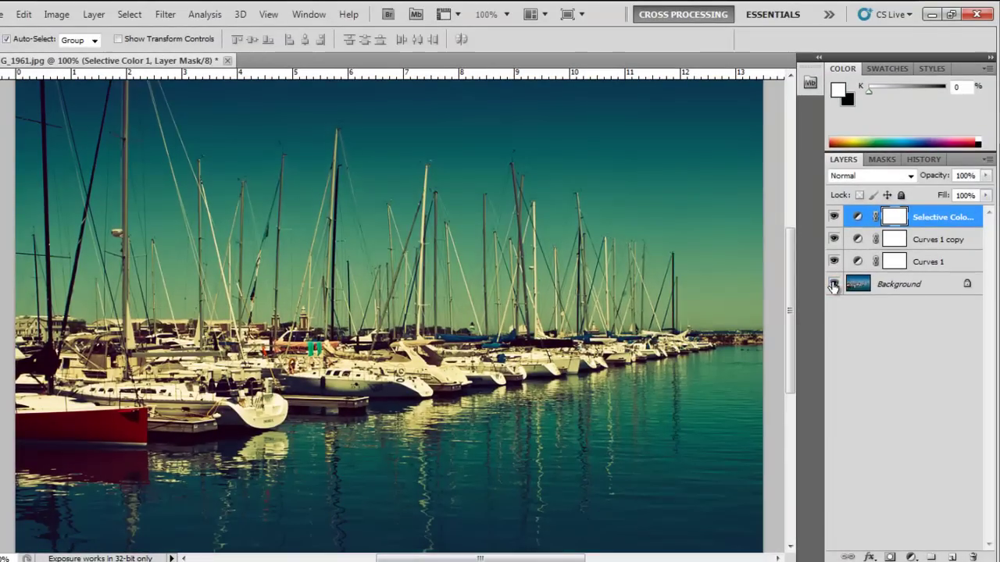